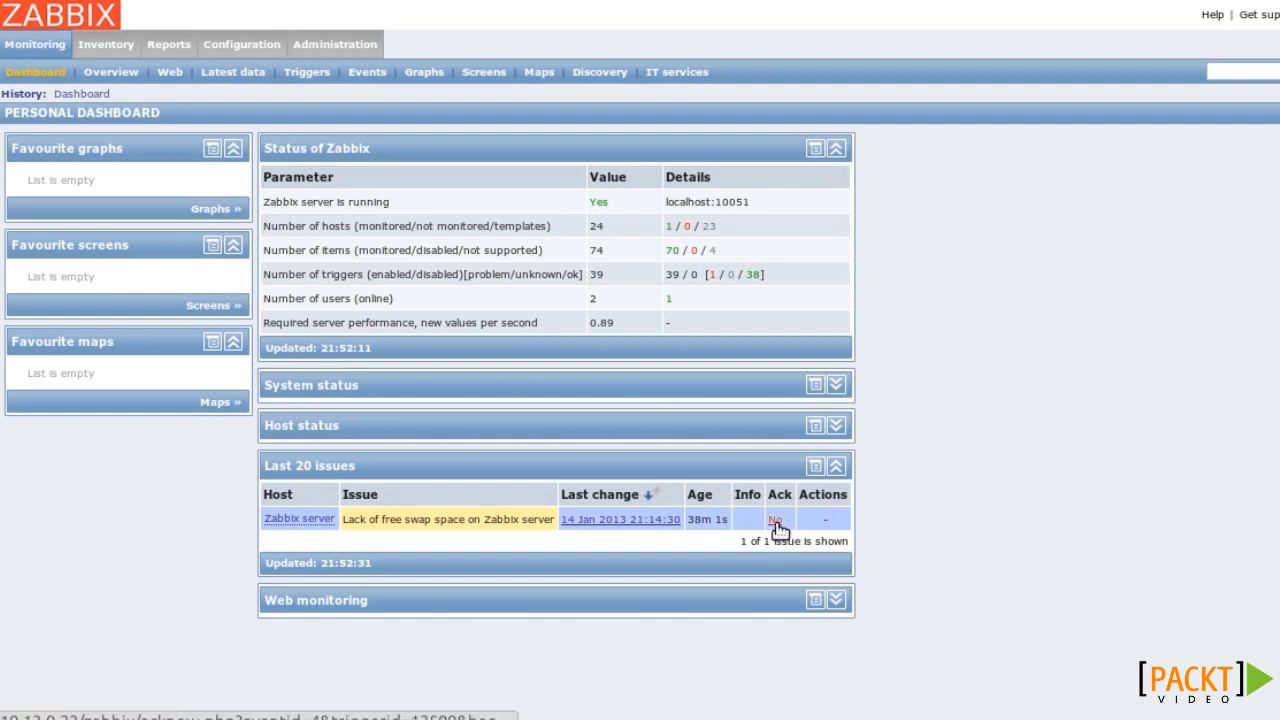
# Acknowledge the "Lack of free swap space on Zabbix server" issue with the message "I am working on the problem." and return to the dashboard
pyautogui.click(776, 521)
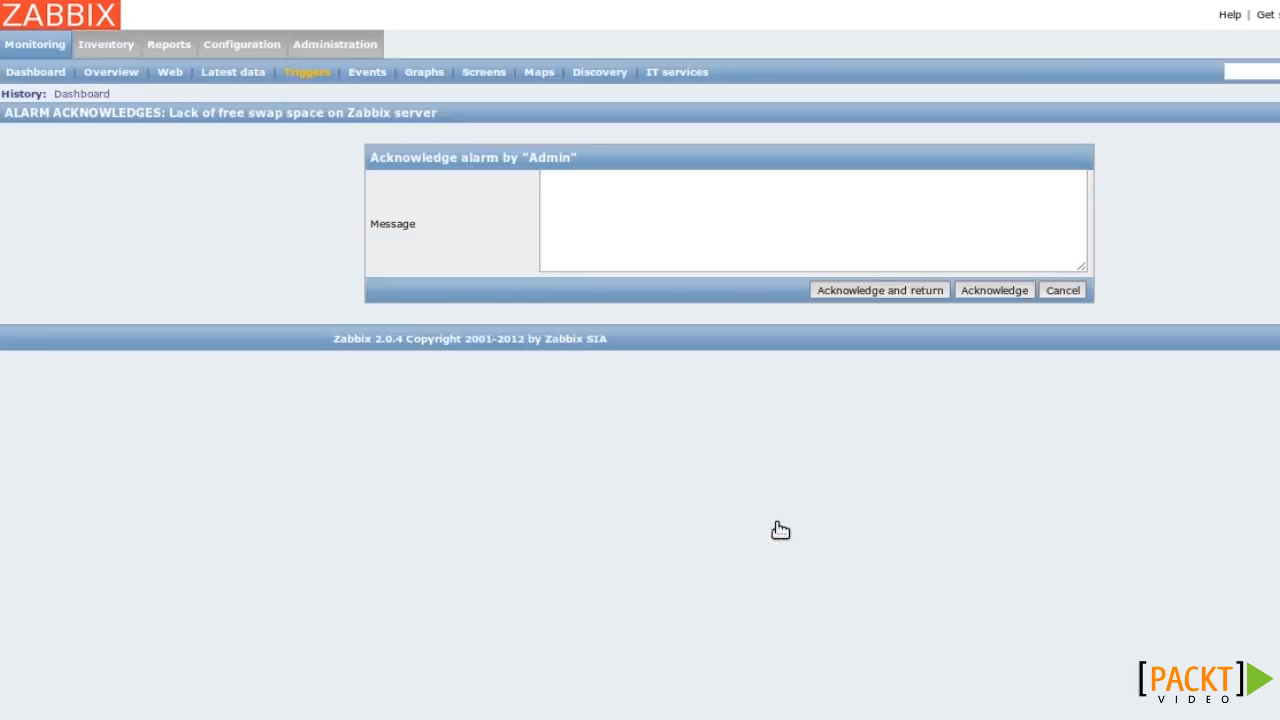
pyautogui.click(648, 217)
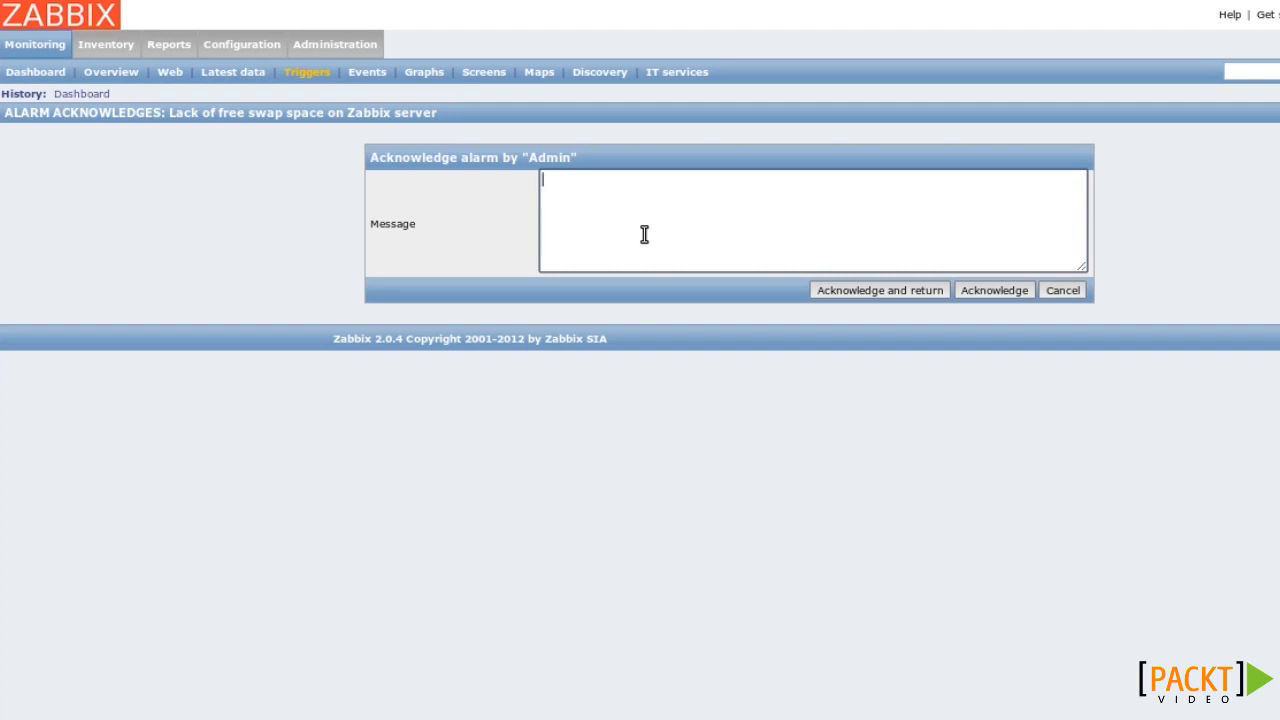
pyautogui.write('I am working on the problem.')
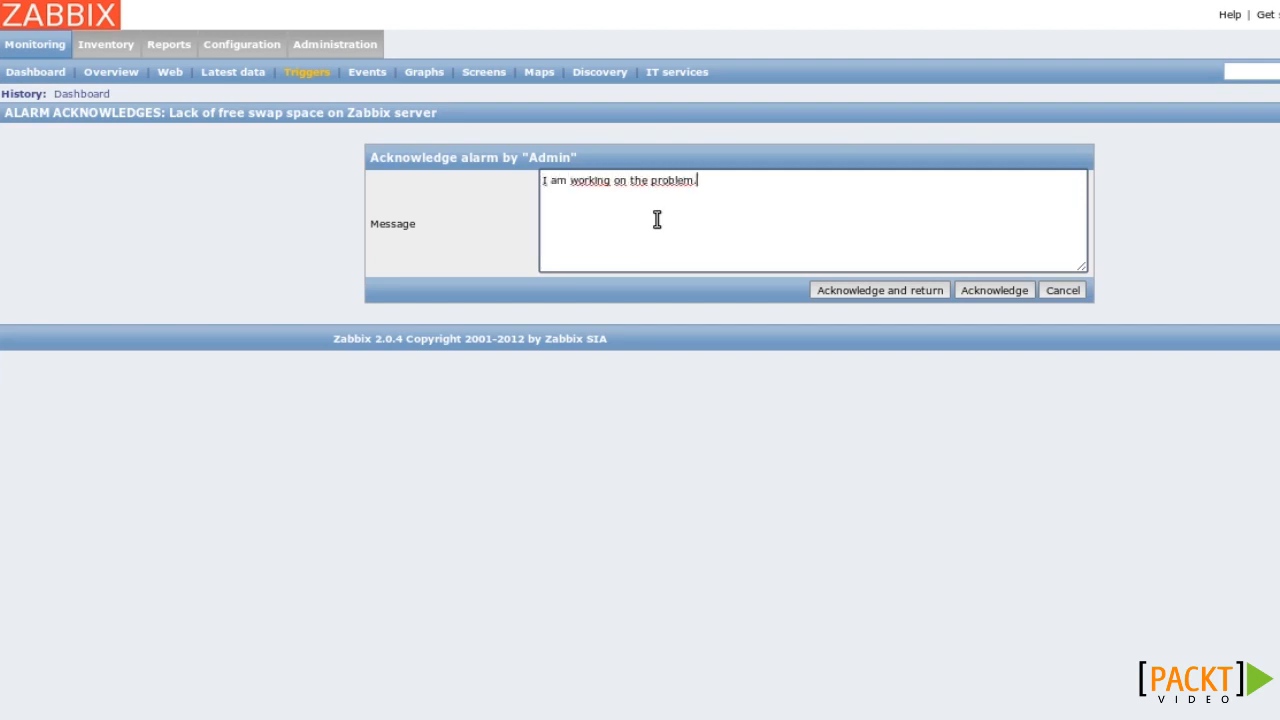
pyautogui.click(833, 293)
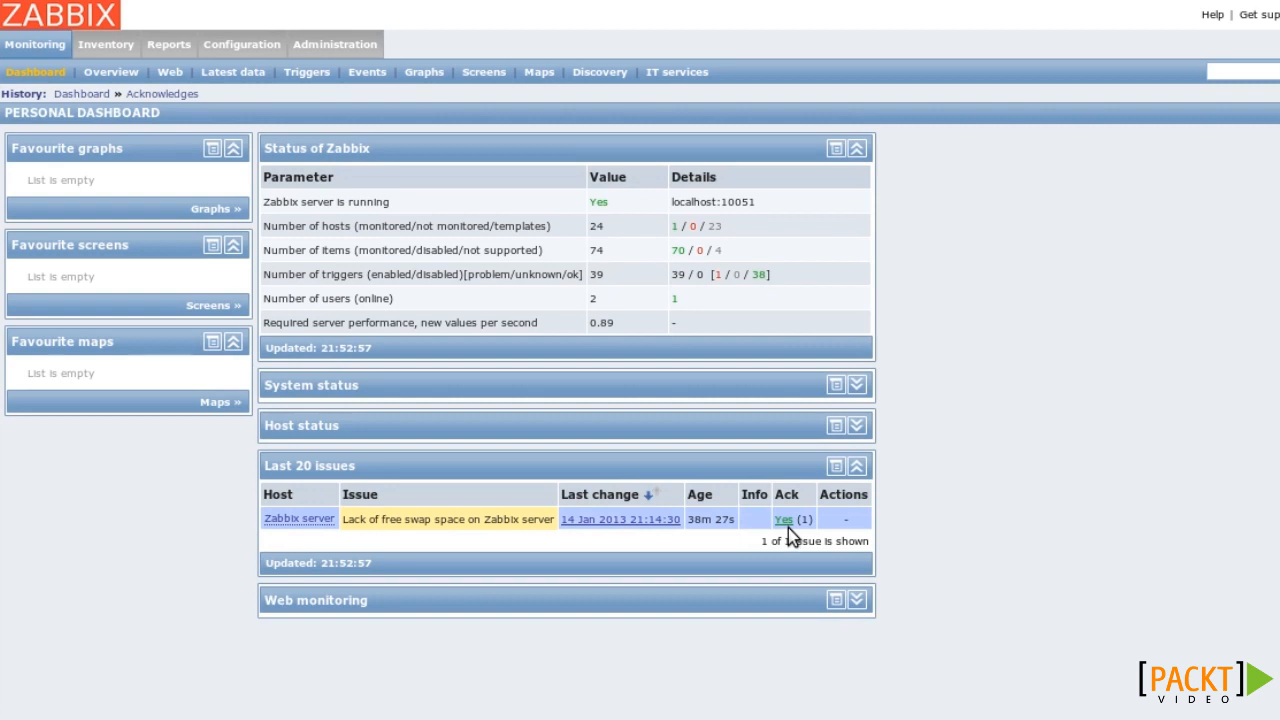
pyautogui.moveTo(784, 522)
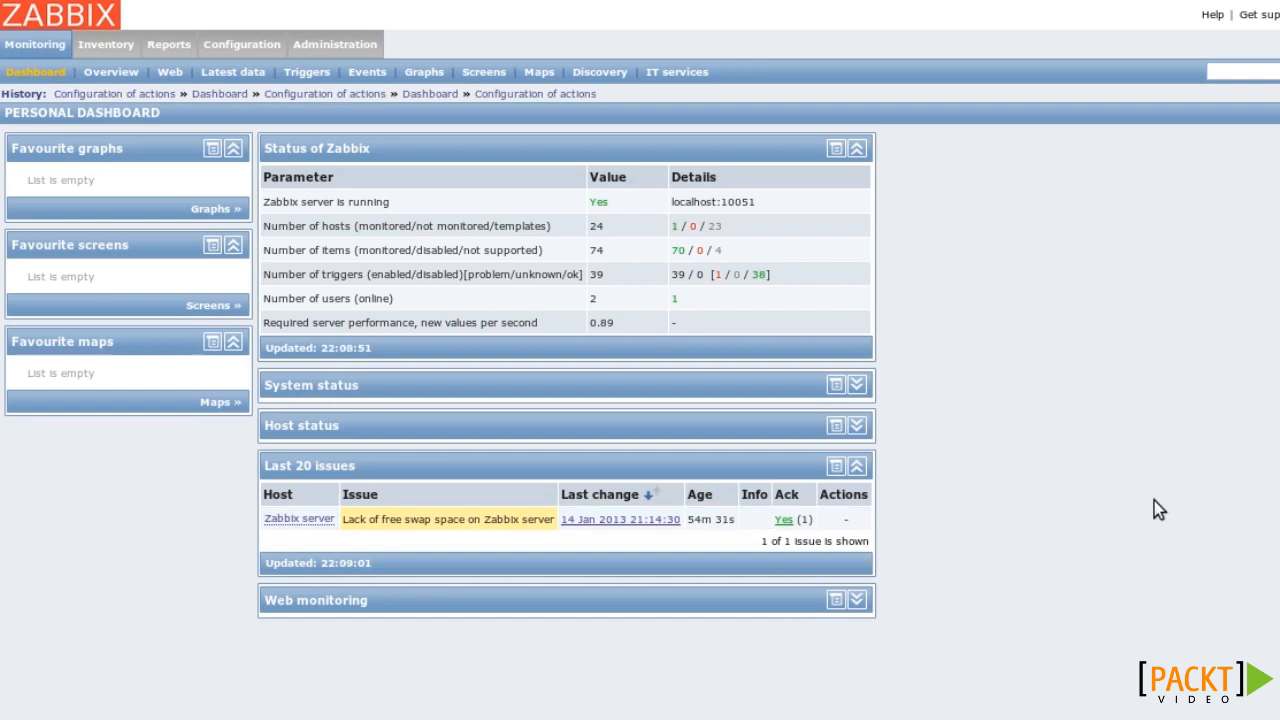
# Open the "Report problems to Zabbix administrators" action's configuration and set its default operation step duration to 60 seconds
pyautogui.moveTo(272, 50)
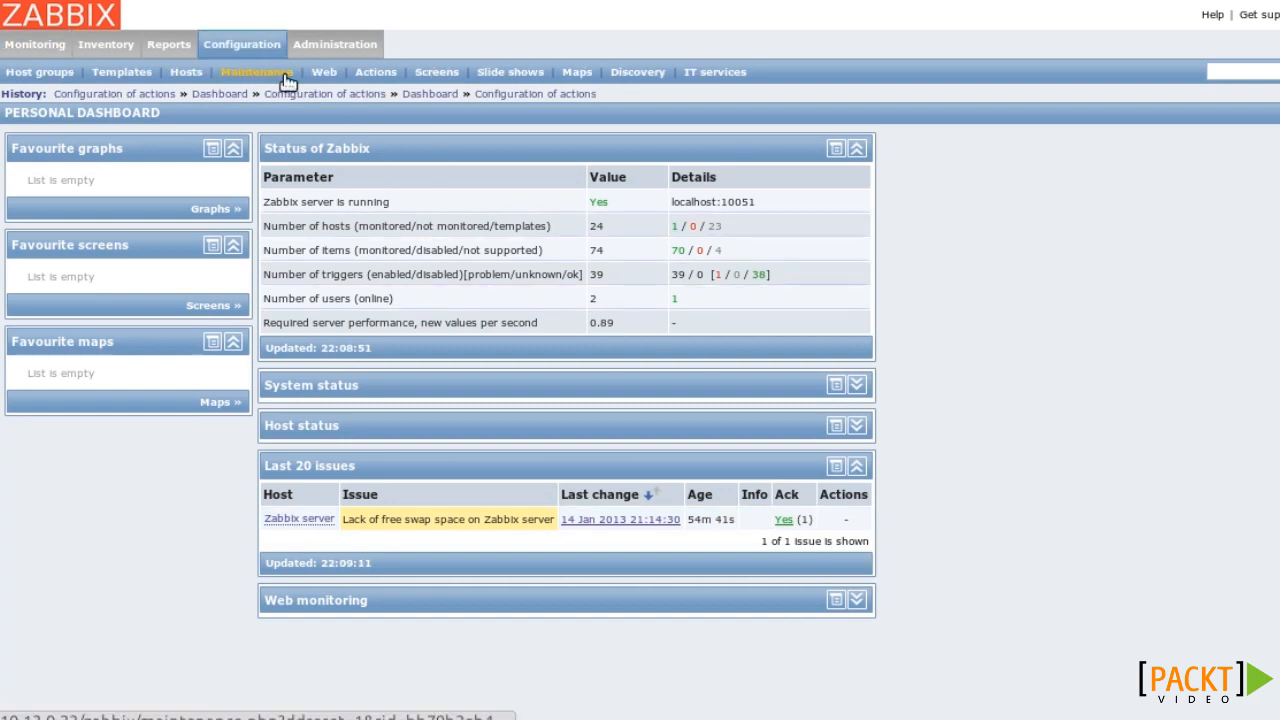
pyautogui.click(385, 74)
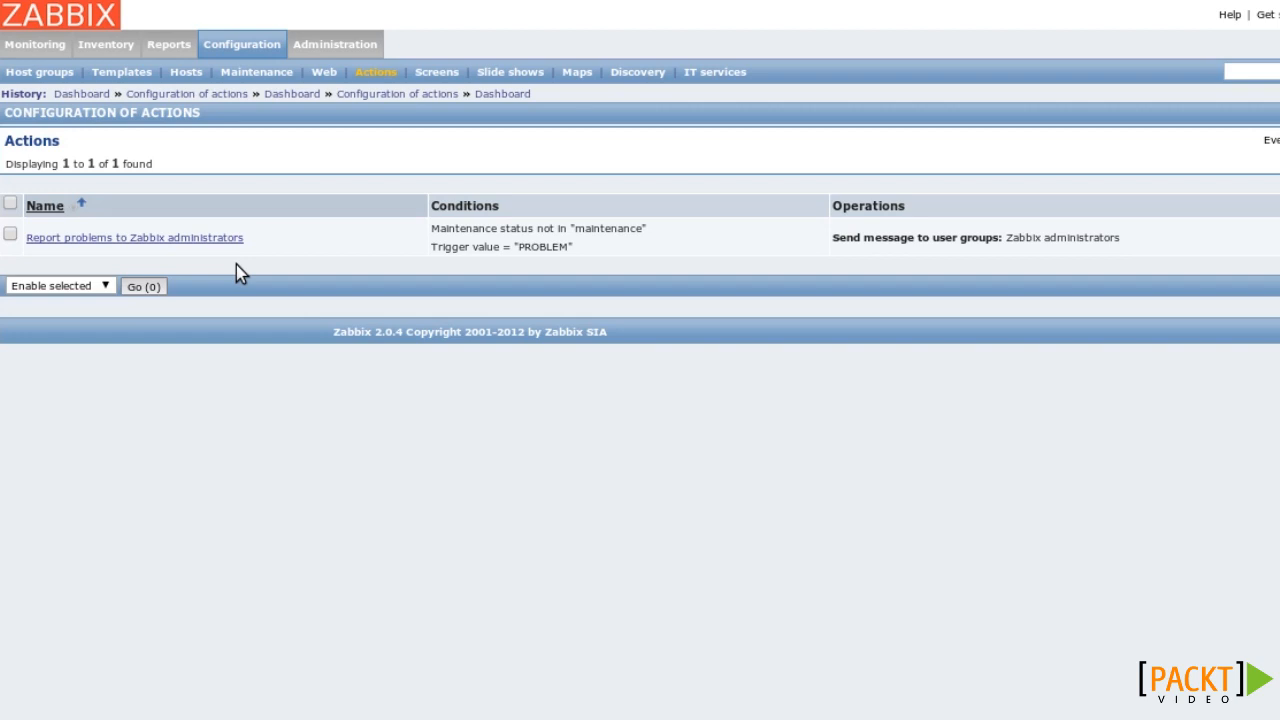
pyautogui.click(229, 240)
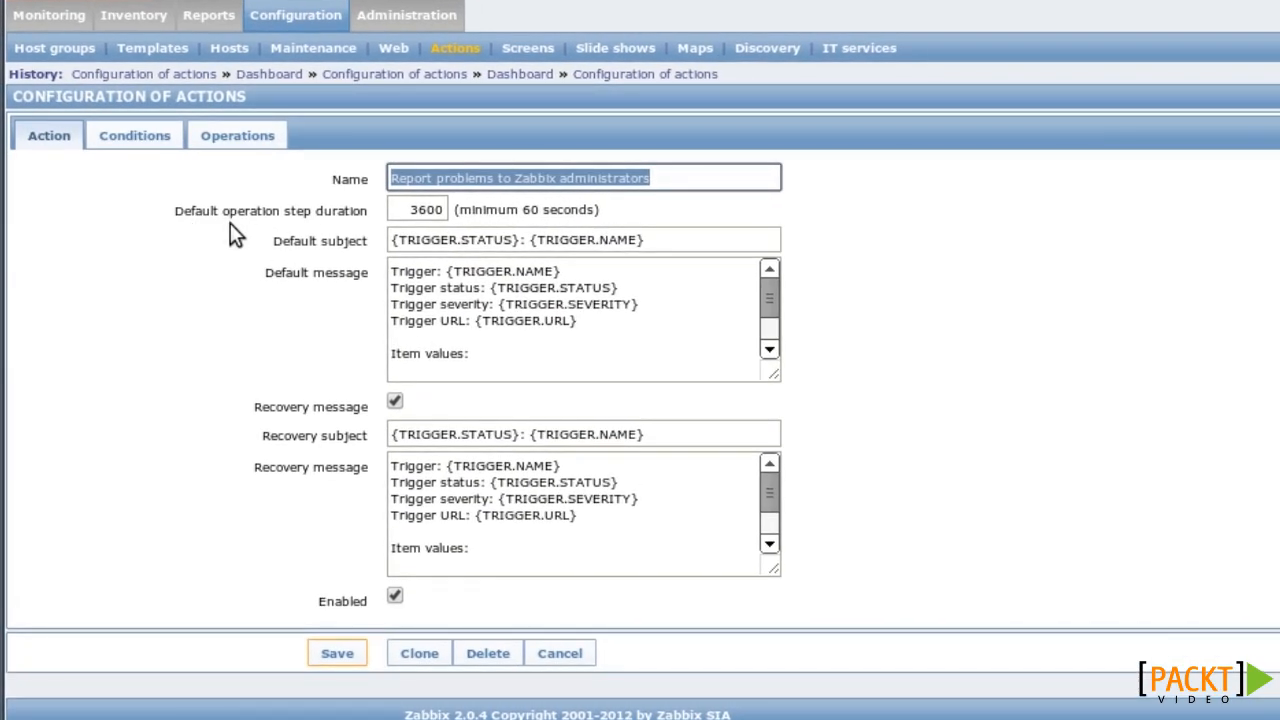
pyautogui.moveTo(166, 214); pyautogui.dragTo(370, 212)
pyautogui.click(371, 212)
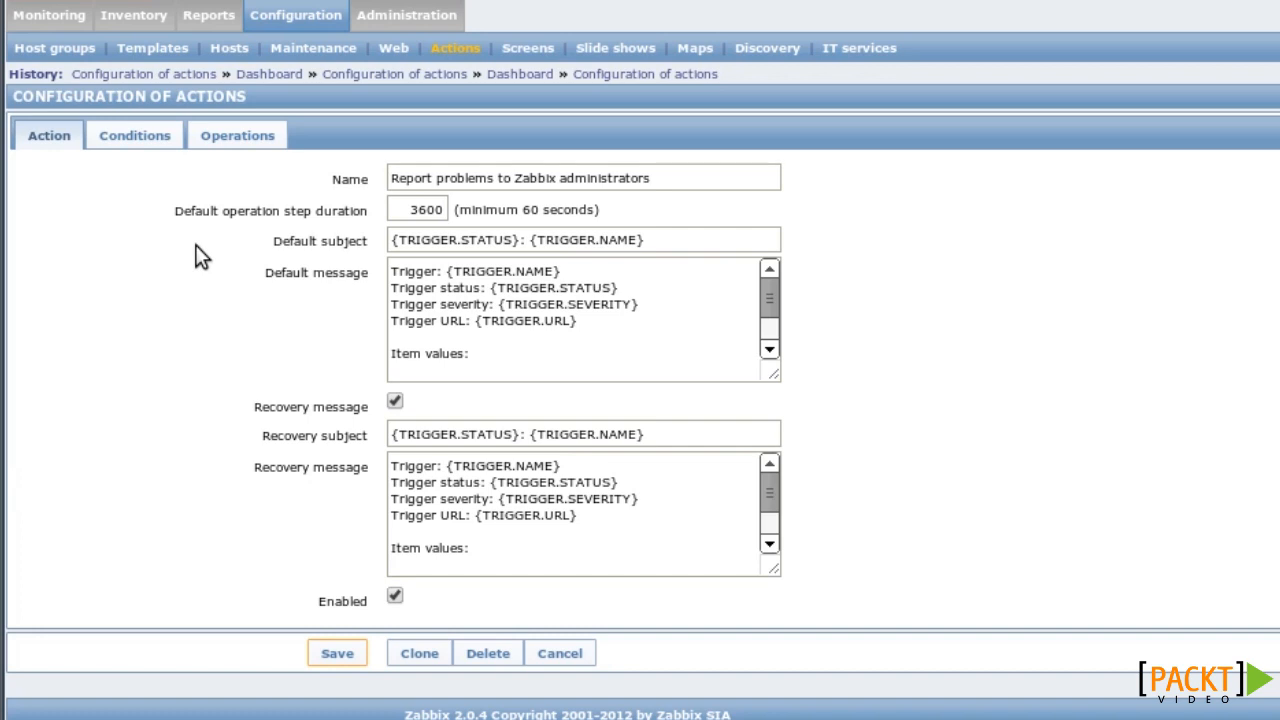
pyautogui.doubleClick(399, 209)
pyautogui.write('60')
pyautogui.click(674, 206)
# Start a new operation for the action and set its escalation steps from 6 to 6
pyautogui.click(232, 140)
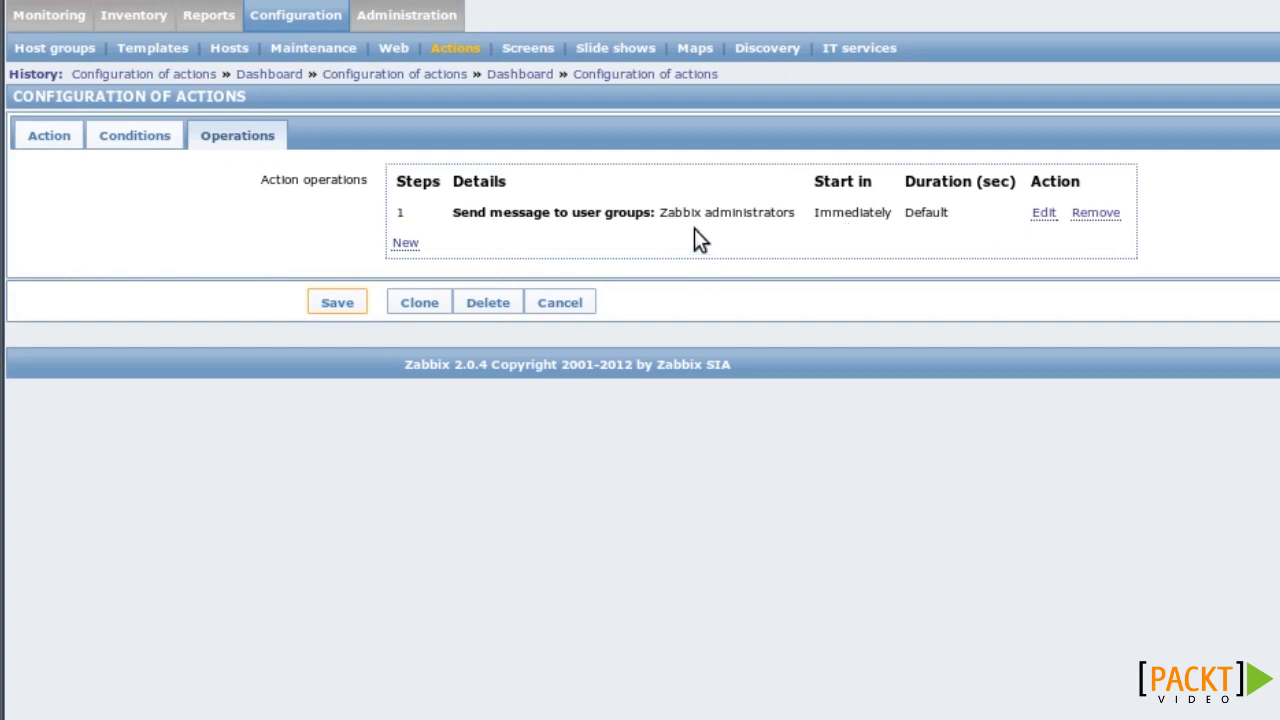
pyautogui.click(405, 243)
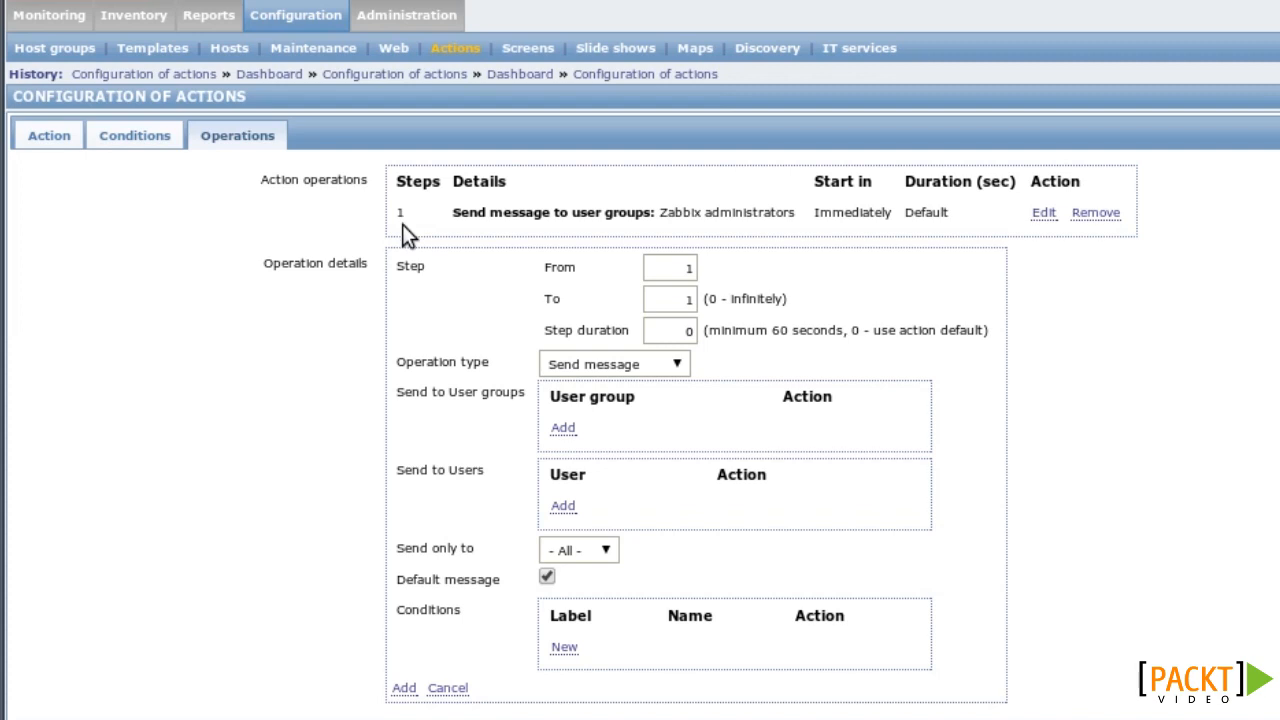
pyautogui.click(657, 266)
pyautogui.doubleClick(671, 267)
pyautogui.press('BackSpace')
pyautogui.write('6')
pyautogui.press('Tab')
pyautogui.write('6')
pyautogui.click(872, 300)
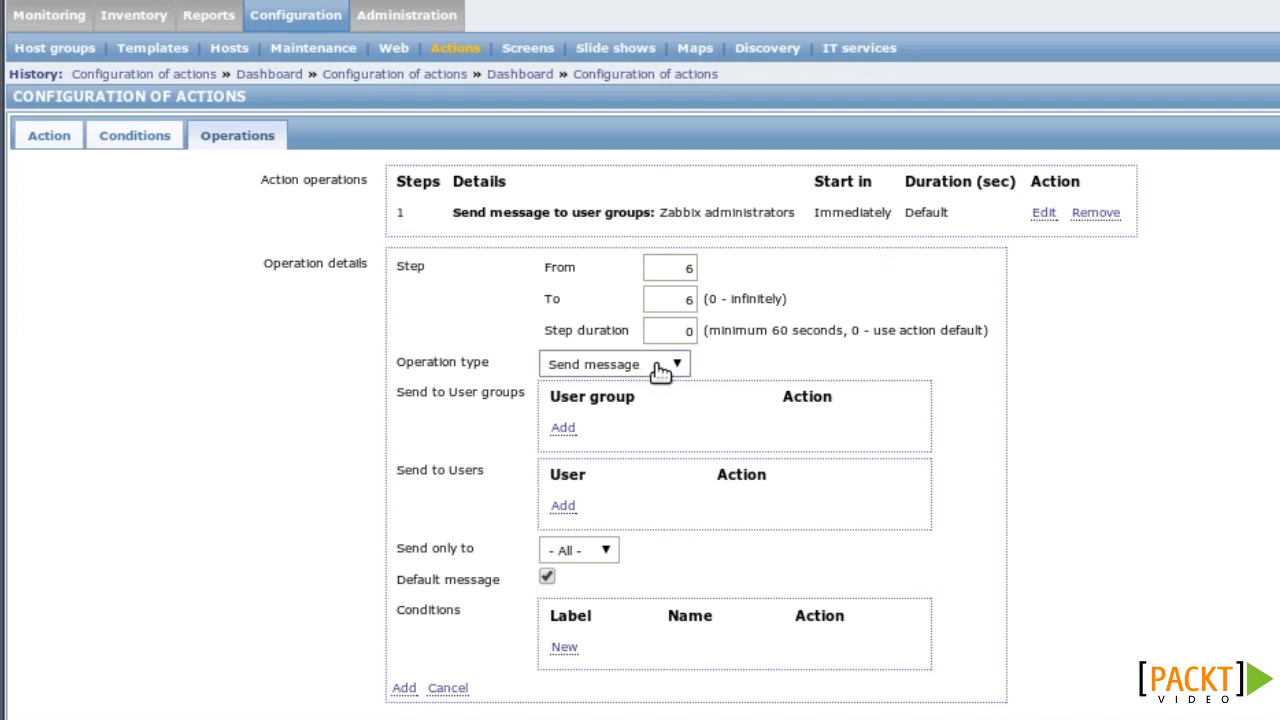
# Add the guest user as a recipient of the new operation's message
pyautogui.click(563, 505)
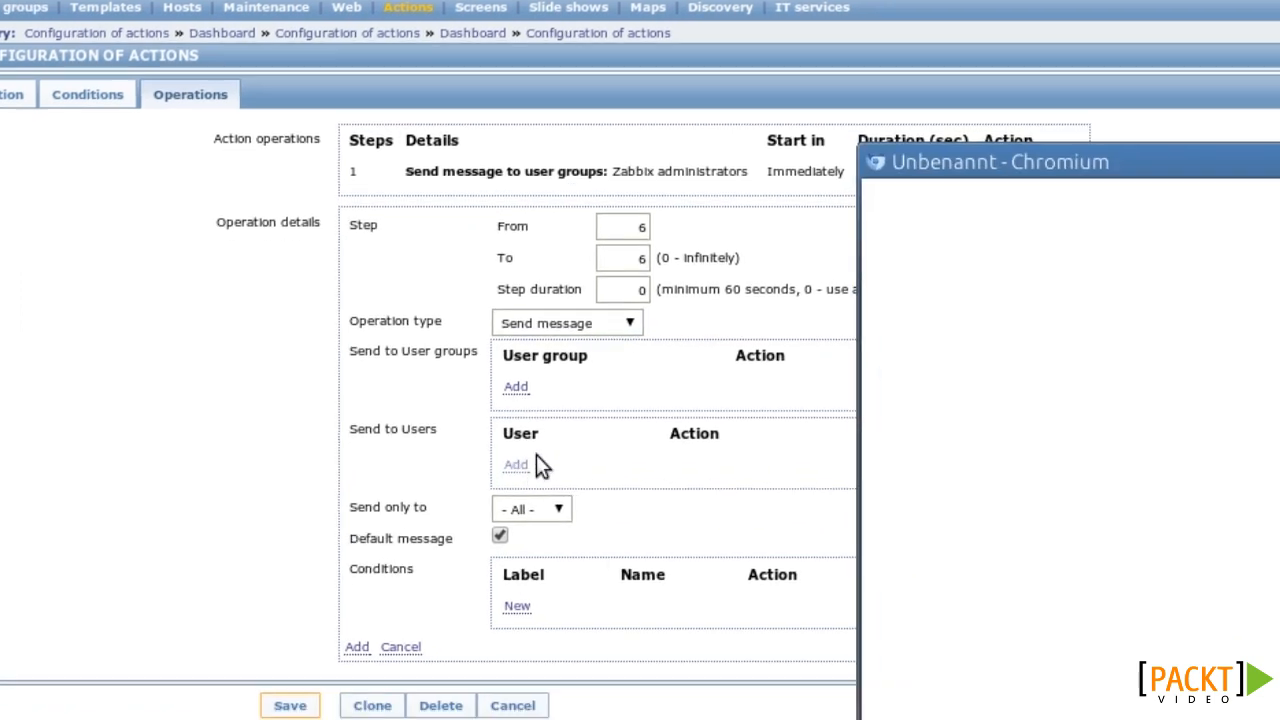
pyautogui.click(804, 216)
pyautogui.click(824, 245)
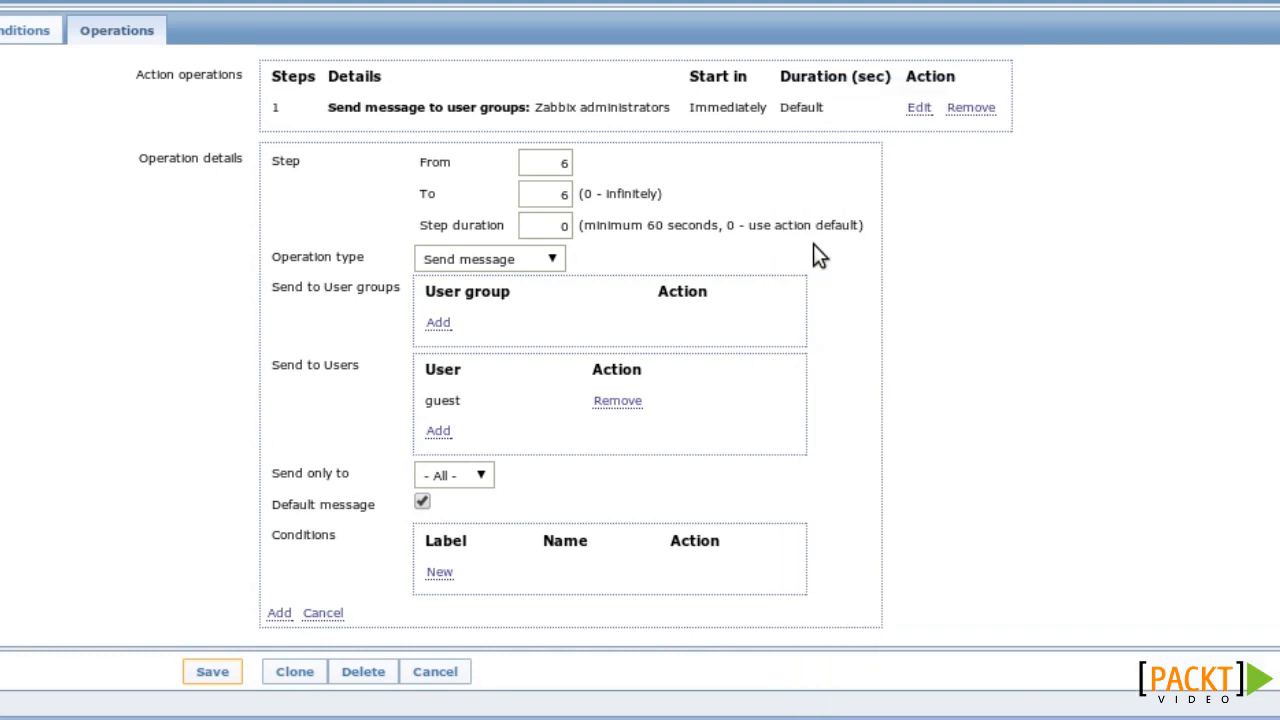
# Give the new operation the condition Event acknowledged = "Not Ack" and add the operation to the action
pyautogui.click(439, 574)
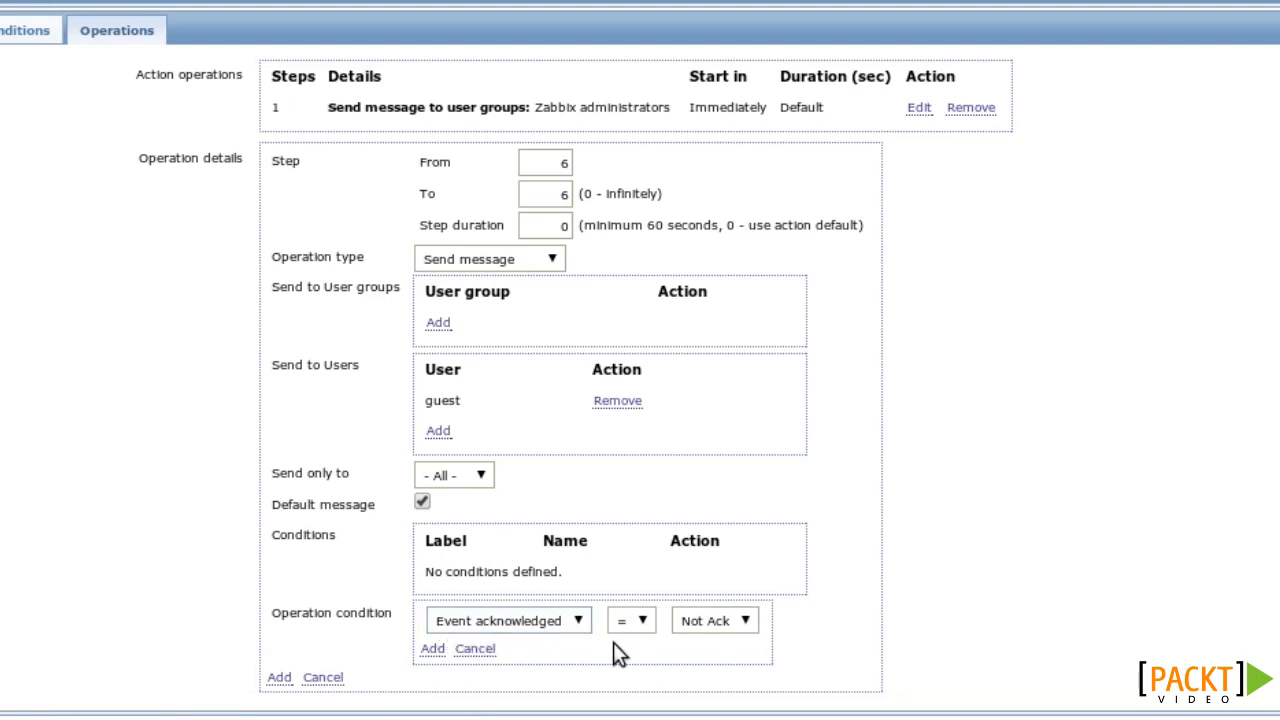
pyautogui.click(434, 650)
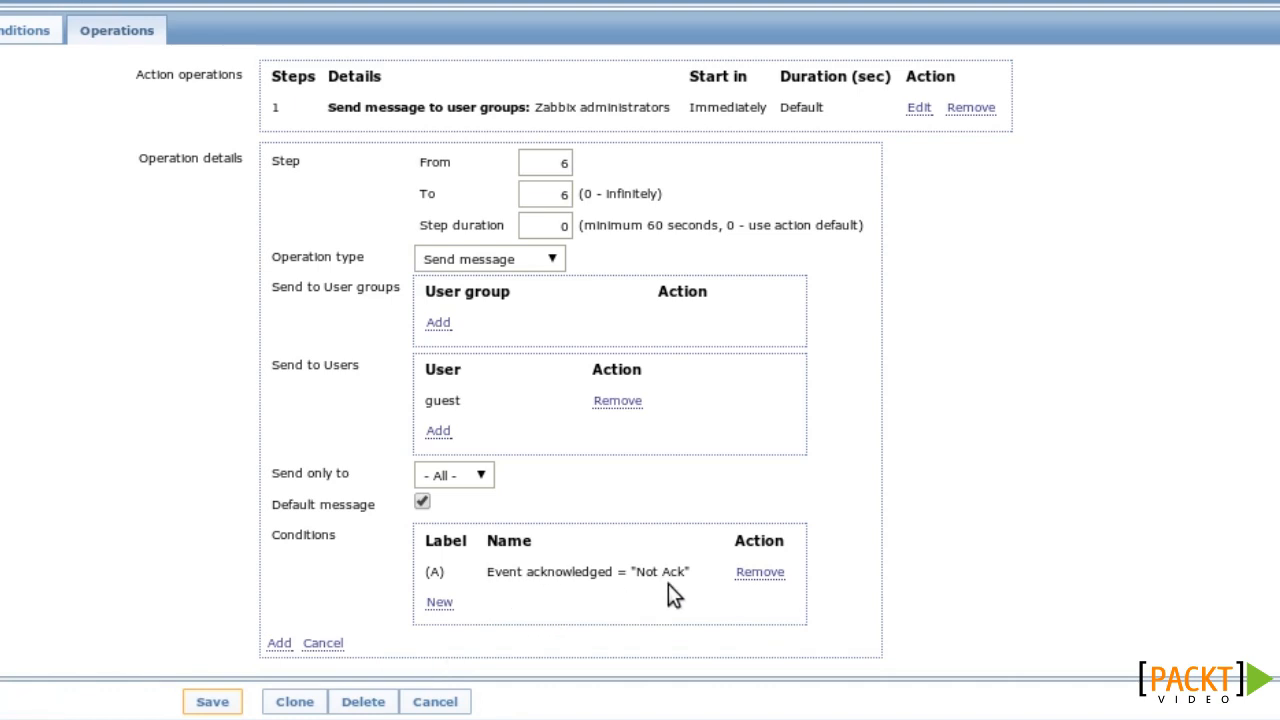
pyautogui.click(288, 643)
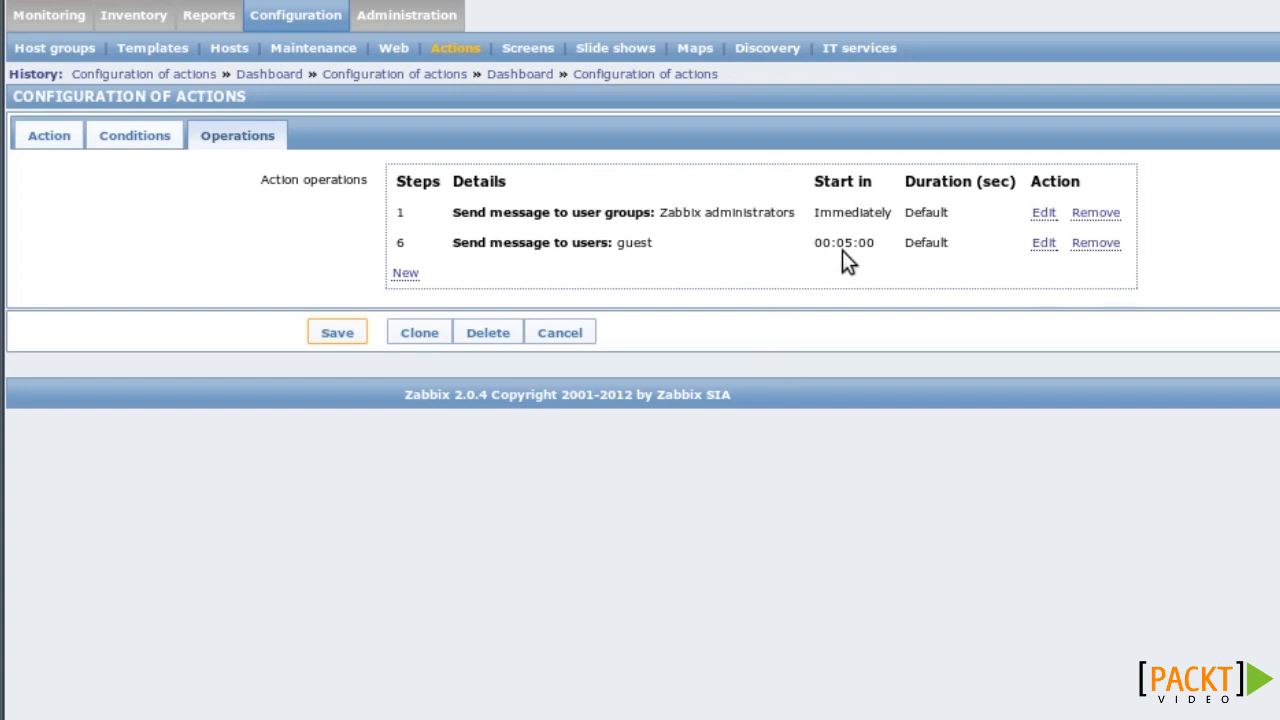
# Edit the guest message operation so its end step is 0 and its step duration is 300 seconds, and update it
pyautogui.click(1045, 243)
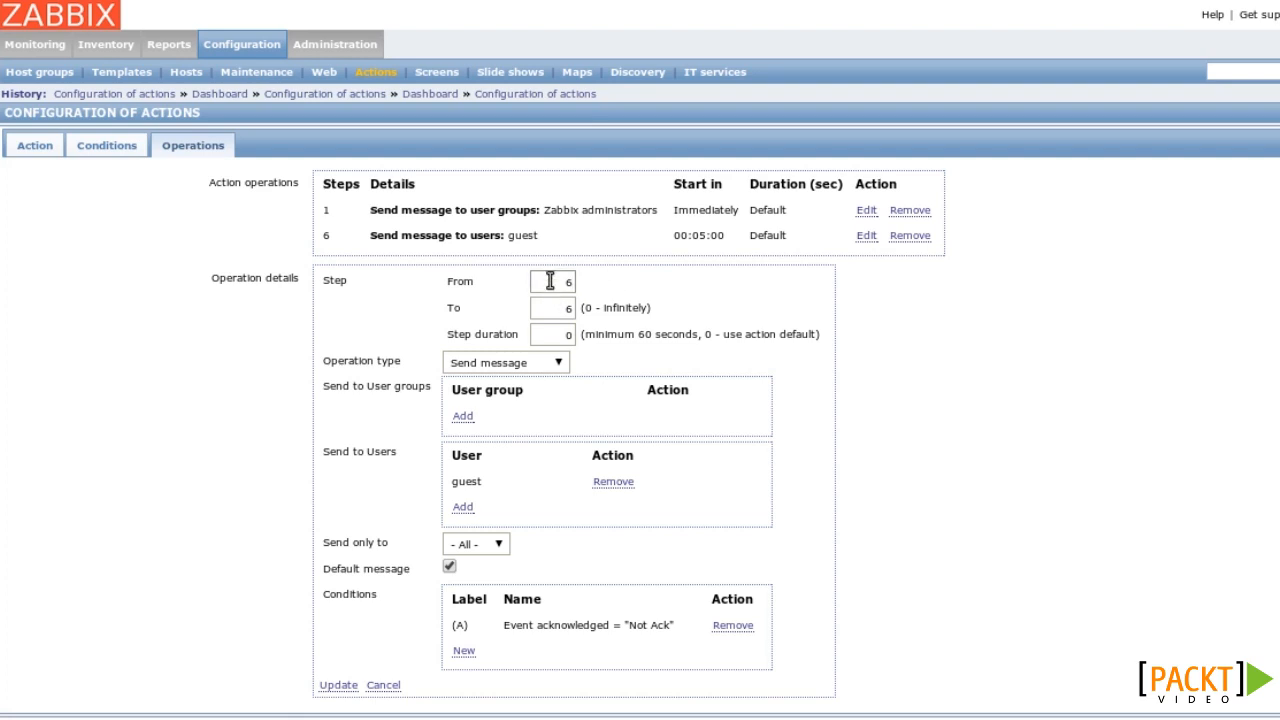
pyautogui.moveTo(549, 304); pyautogui.dragTo(636, 310)
pyautogui.write('0')
pyautogui.doubleClick(563, 334)
pyautogui.write('300')
pyautogui.click(686, 369)
pyautogui.click(338, 686)
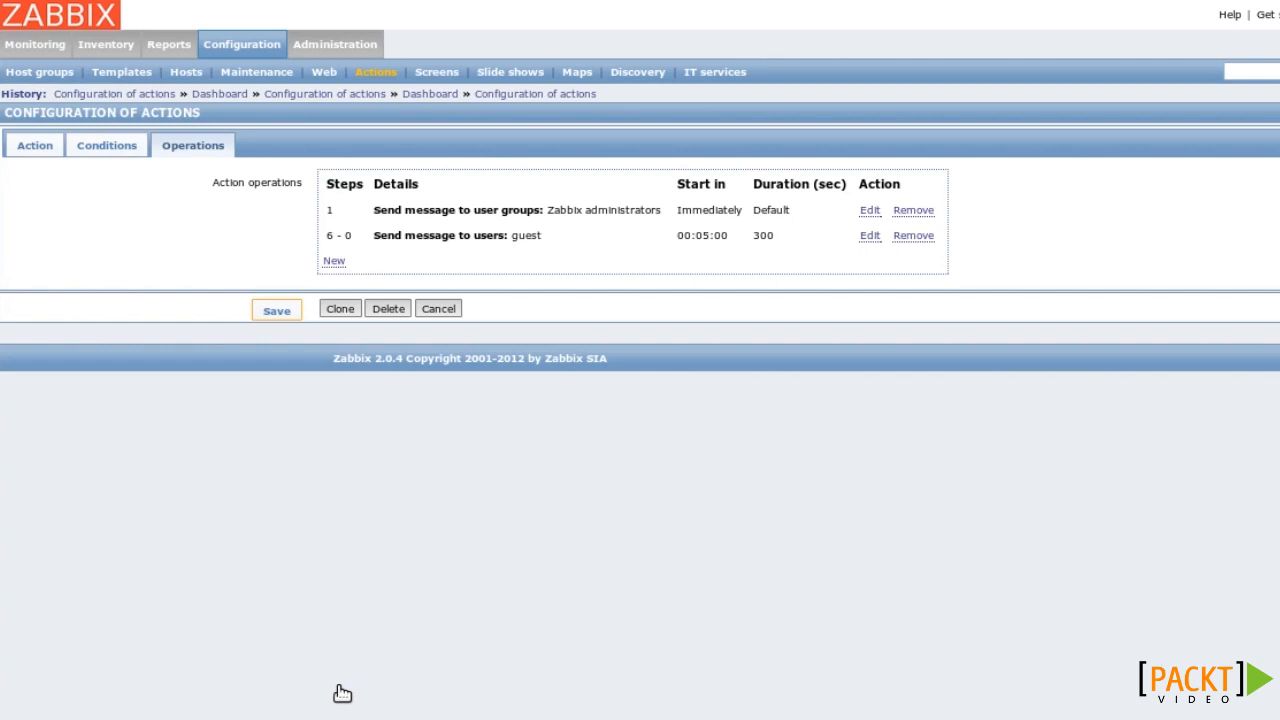